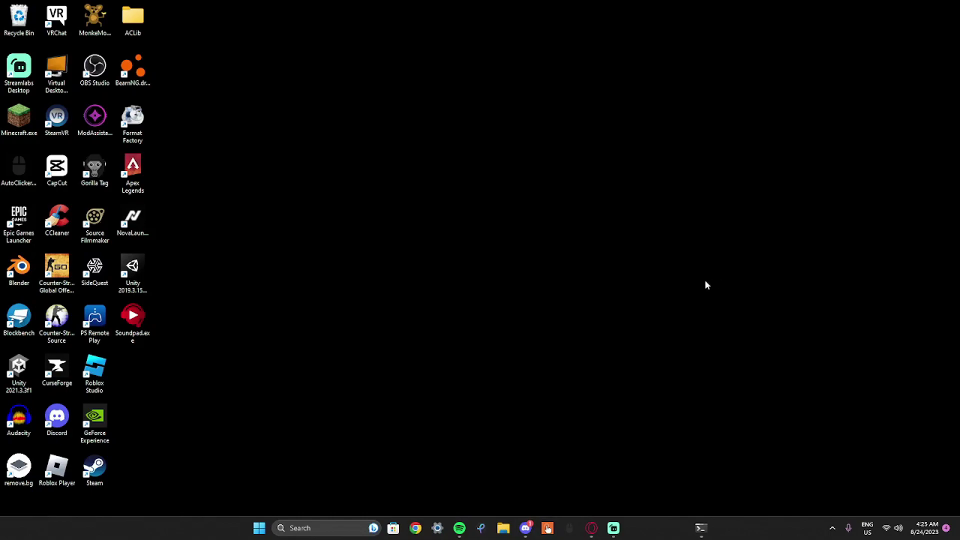
In Discord, visit game-announcements, welcome-modders, modding-rules and map-creation, hiding the Streamer Mode notice.
{"action": "mouse_move", "coordinate": [590, 529]}
{"action": "left_click", "coordinate": [526, 528]}
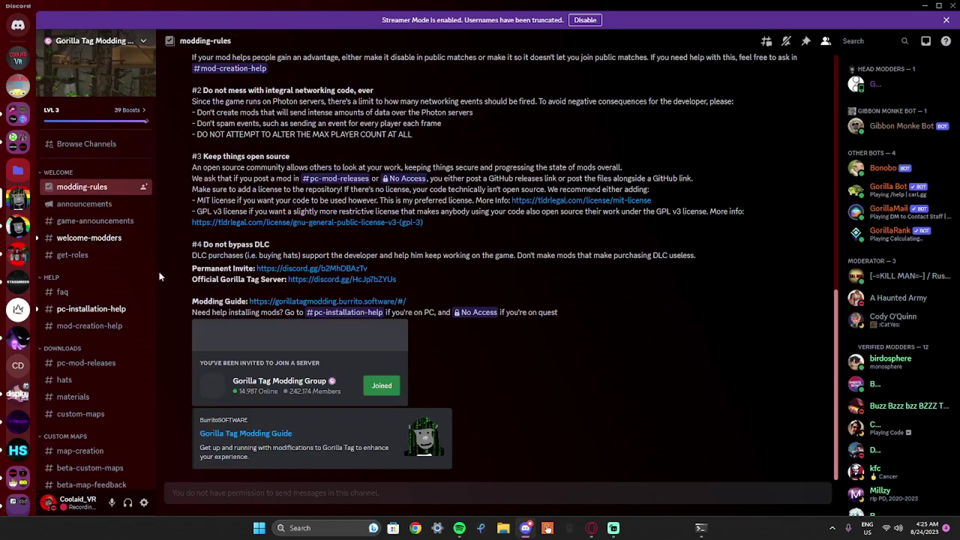
{"action": "left_click", "coordinate": [120, 221]}
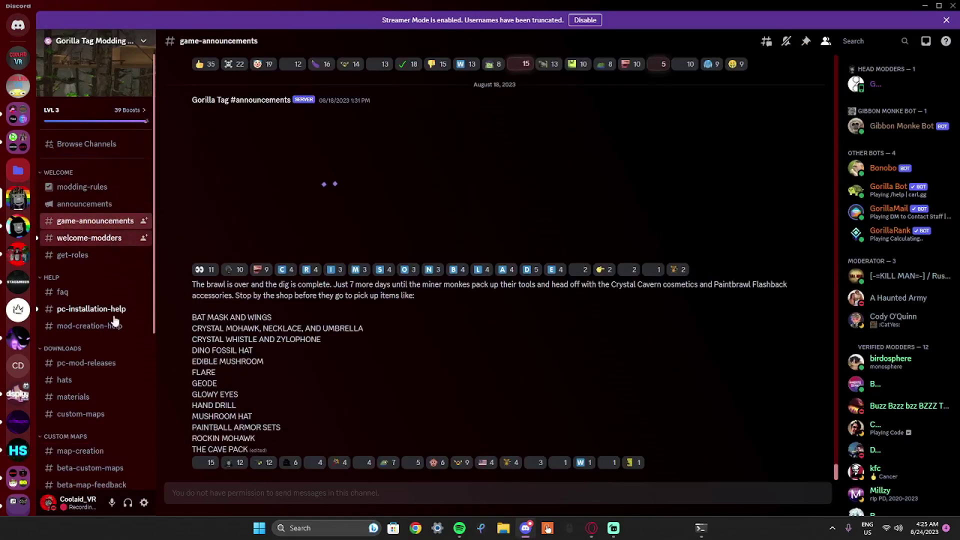
{"action": "left_click", "coordinate": [90, 238]}
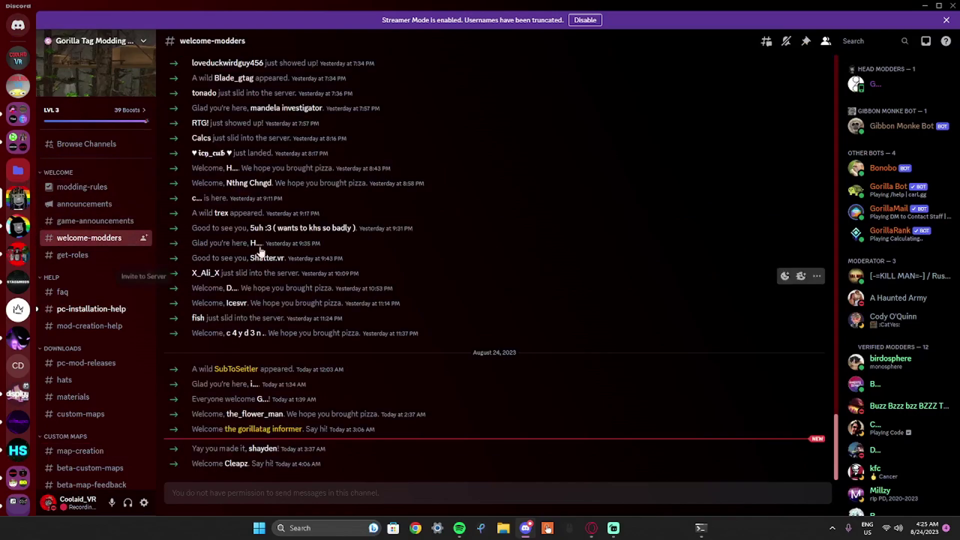
{"action": "left_click", "coordinate": [946, 20]}
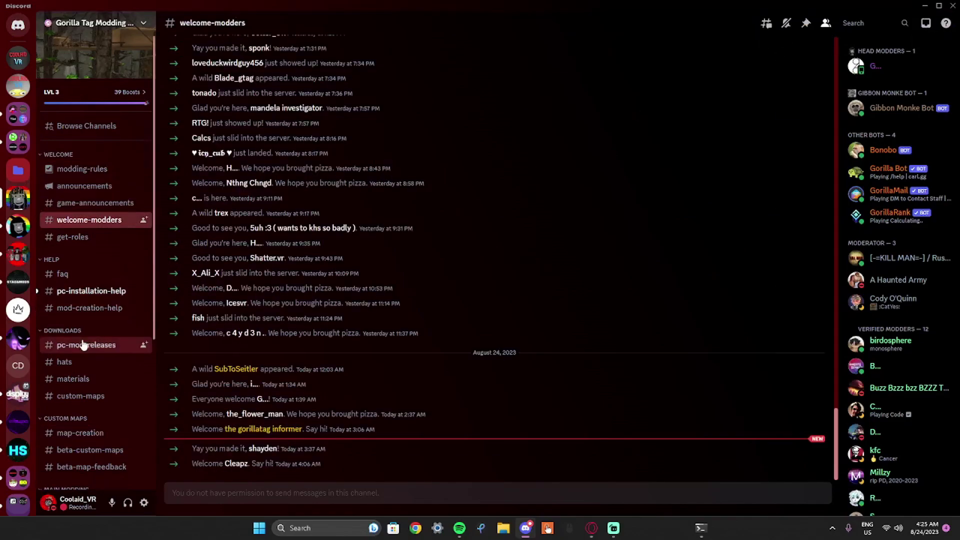
{"action": "left_click", "coordinate": [96, 169]}
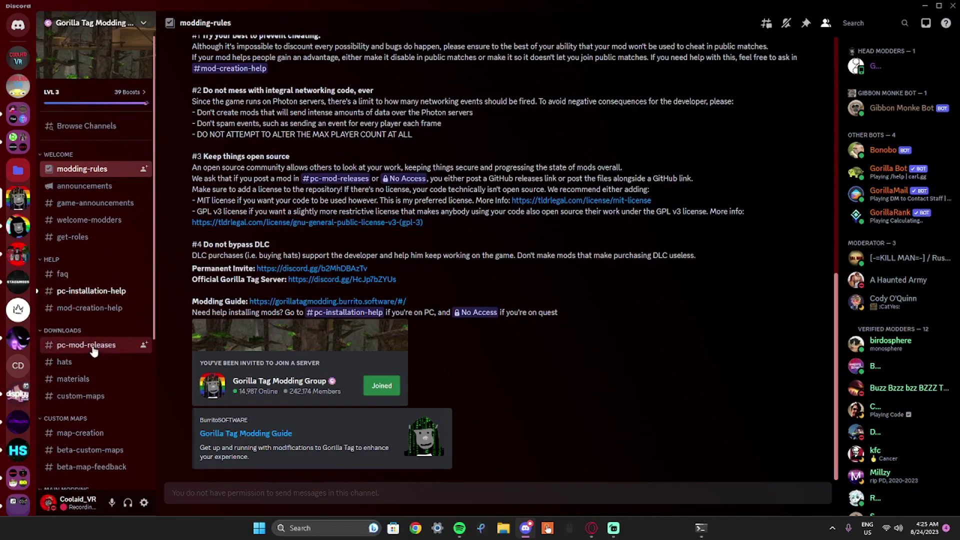
{"action": "left_click", "coordinate": [97, 436]}
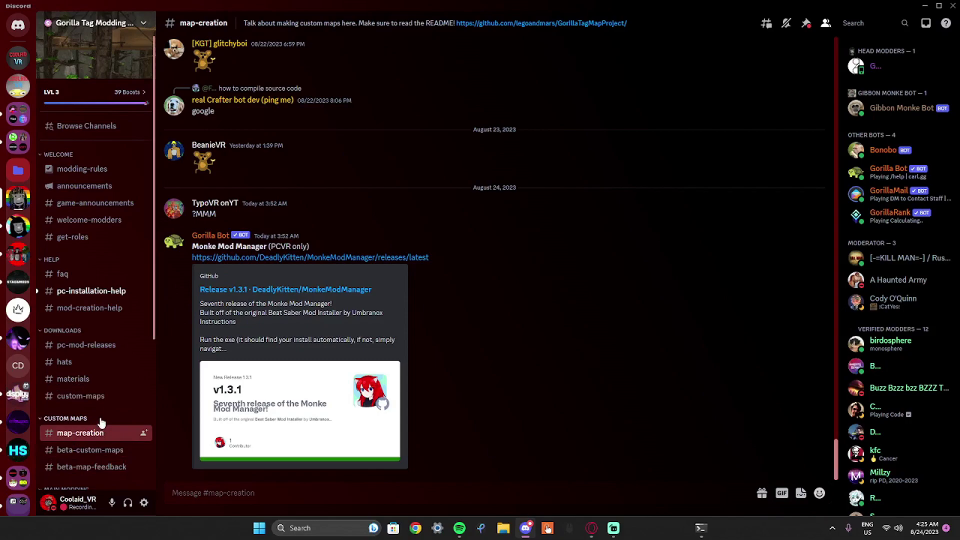
Send ?MMM to Gorilla Bot in map-creation and follow its Monke Mod Manager GitHub link.
{"action": "type", "text": "?MMM"}
{"action": "key", "text": "Return"}
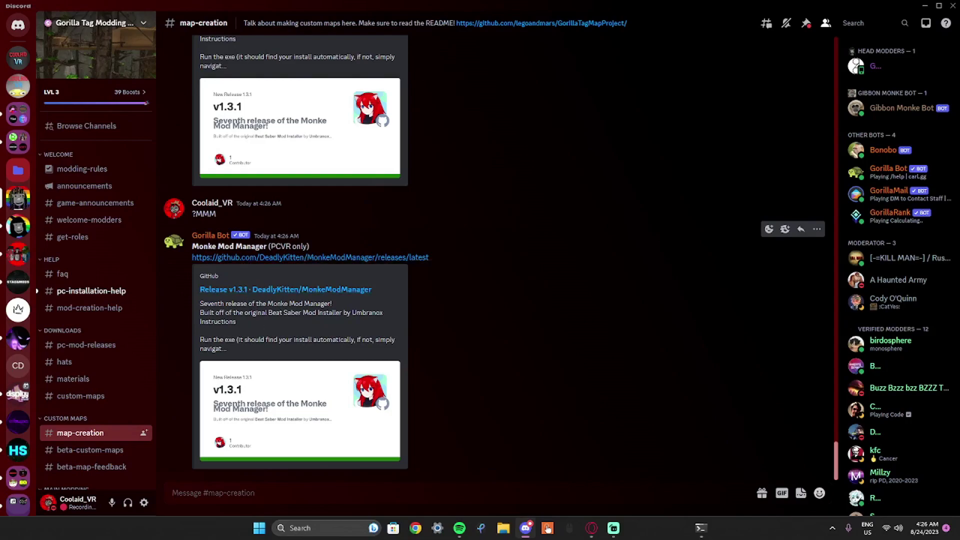
{"action": "left_click", "coordinate": [265, 257]}
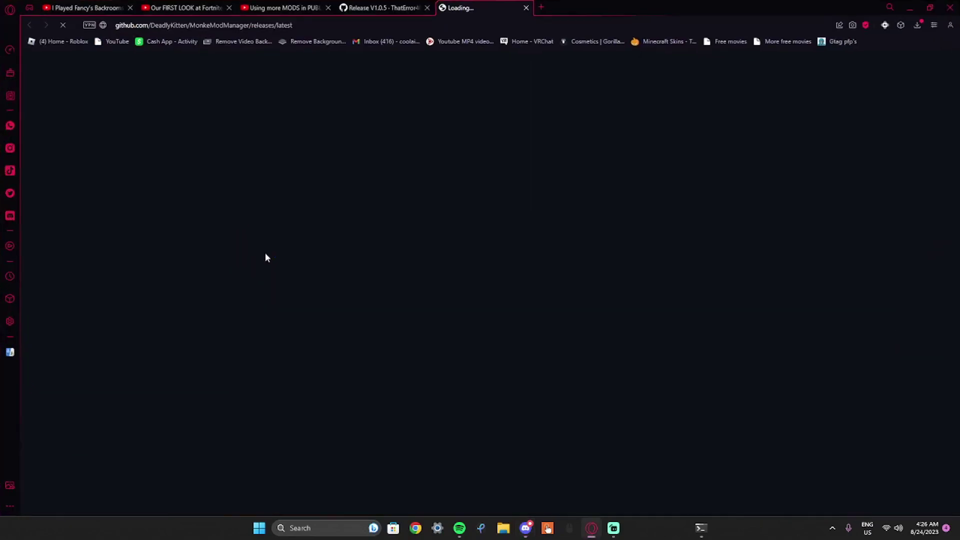
Save MonkeModManager.exe from the v1.3.1 release assets to Downloads and open its folder.
{"action": "scroll", "coordinate": [392, 254], "scroll_direction": "down", "scroll_amount": 5}
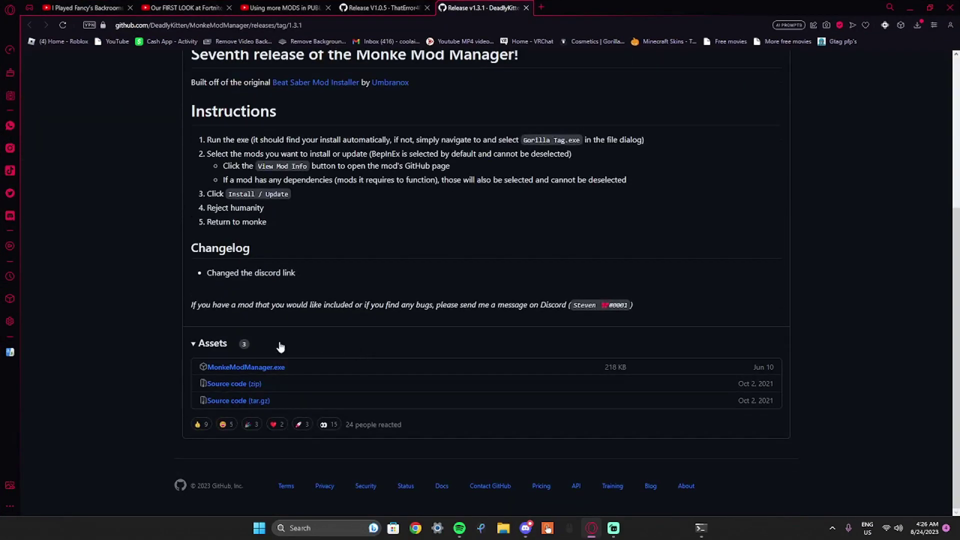
{"action": "left_click", "coordinate": [274, 370]}
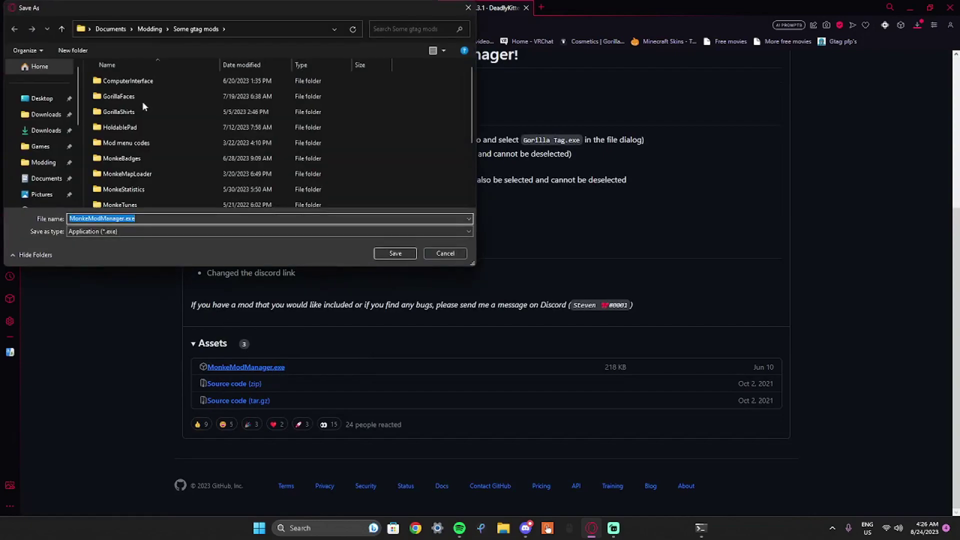
{"action": "left_click", "coordinate": [46, 130]}
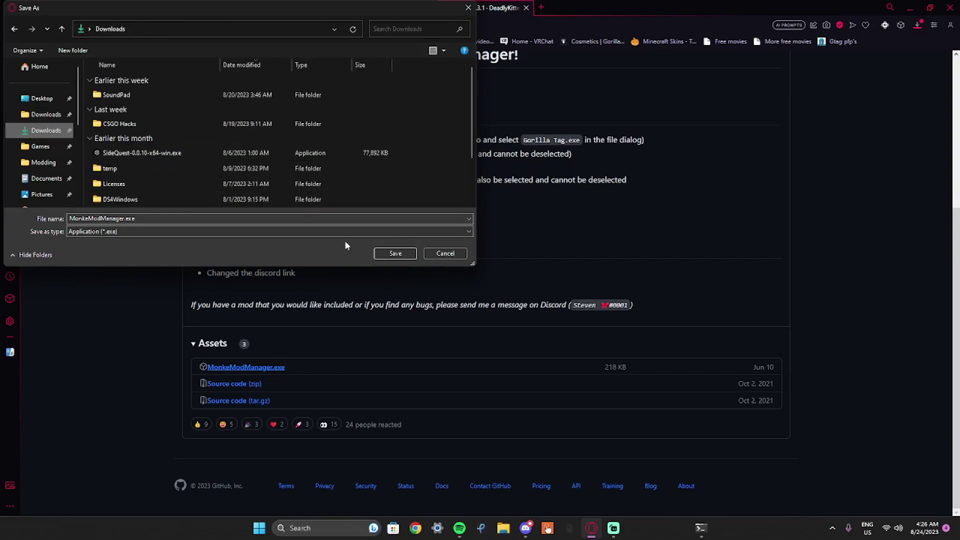
{"action": "left_click", "coordinate": [395, 253]}
{"action": "left_click", "coordinate": [503, 528]}
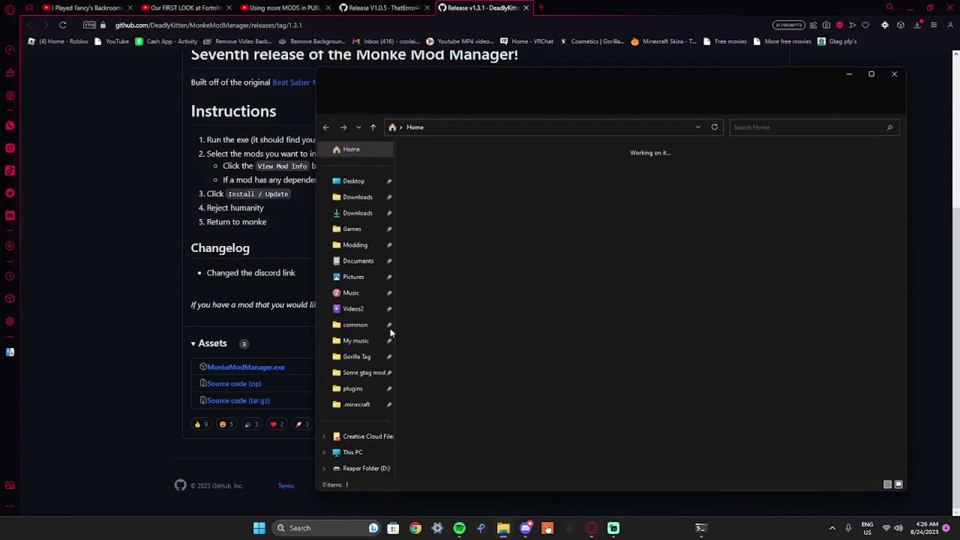
Run MonkeModManager.exe from Downloads, tick Utilla and Bepinject, install them, then view Utilities.
{"action": "left_click", "coordinate": [359, 212]}
{"action": "double_click", "coordinate": [433, 180]}
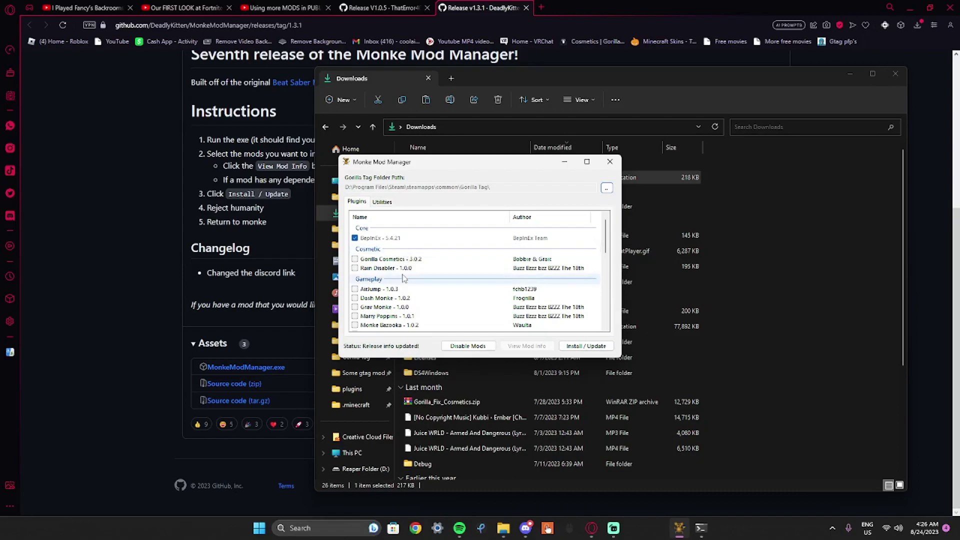
{"action": "scroll", "coordinate": [387, 279], "scroll_direction": "down", "scroll_amount": 8}
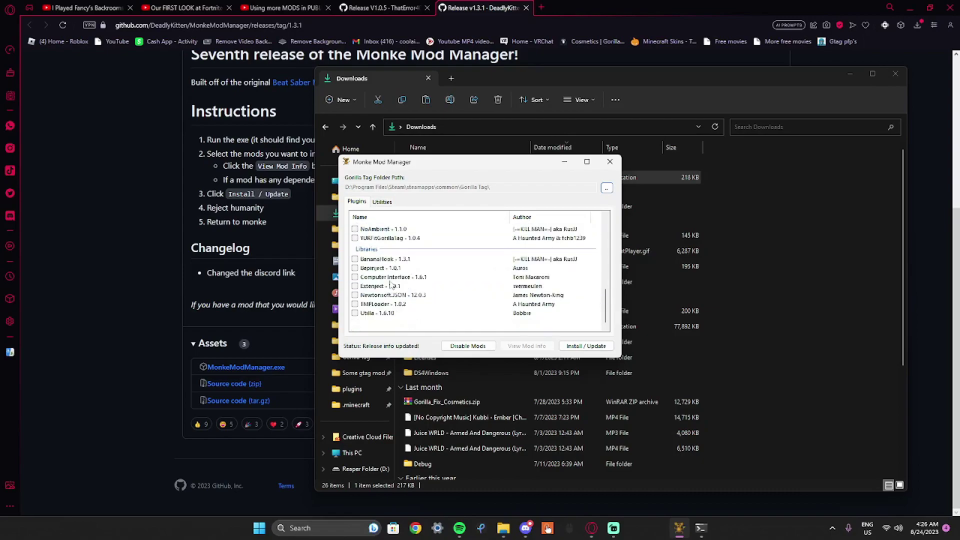
{"action": "left_click", "coordinate": [354, 313]}
{"action": "left_click", "coordinate": [356, 269]}
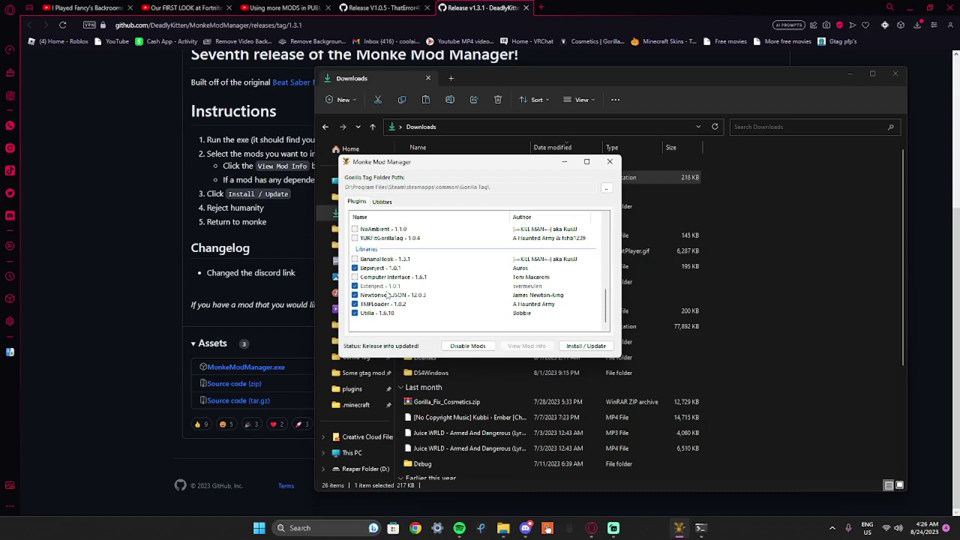
{"action": "left_click", "coordinate": [571, 350]}
{"action": "left_click", "coordinate": [382, 202]}
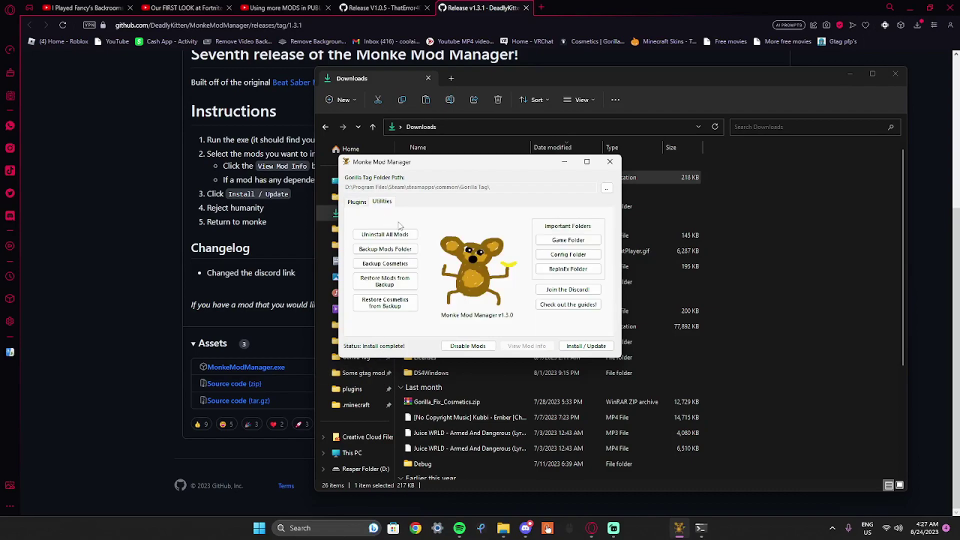
Open Gorilla Tag's BepInEx folder to confirm Utilla, Extenject and Bepinject-Auros, then return to Discord.
{"action": "left_click", "coordinate": [568, 269]}
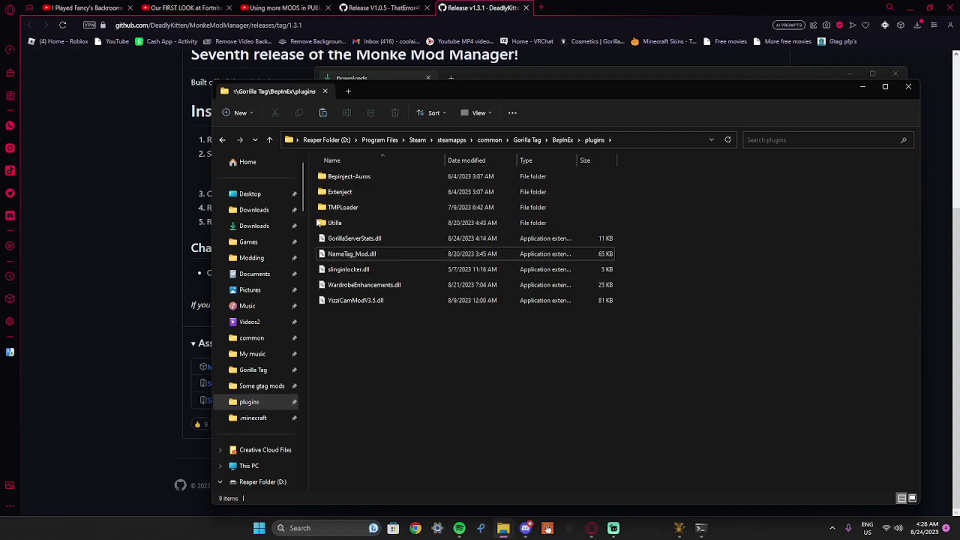
{"action": "left_click", "coordinate": [677, 528]}
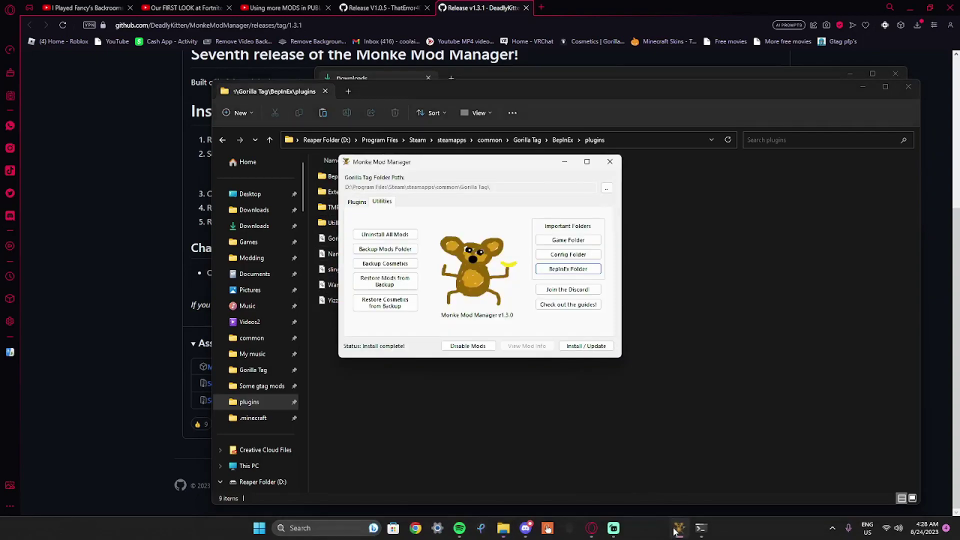
{"action": "left_click", "coordinate": [678, 528]}
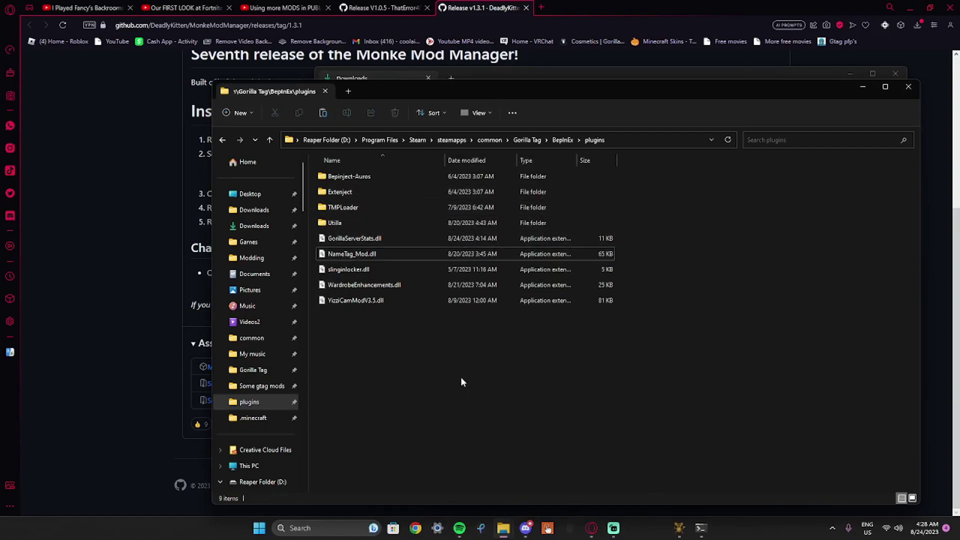
{"action": "left_click", "coordinate": [591, 528]}
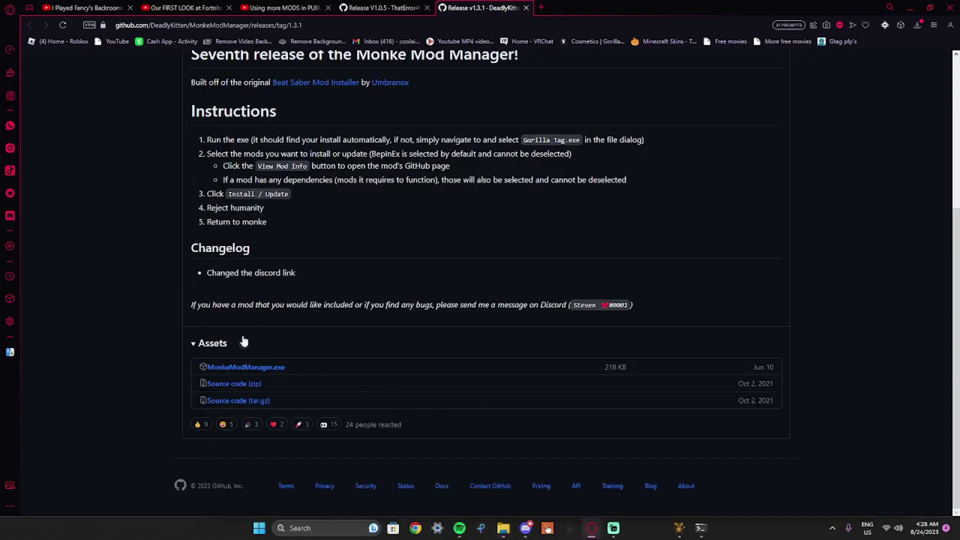
{"action": "left_click", "coordinate": [525, 528]}
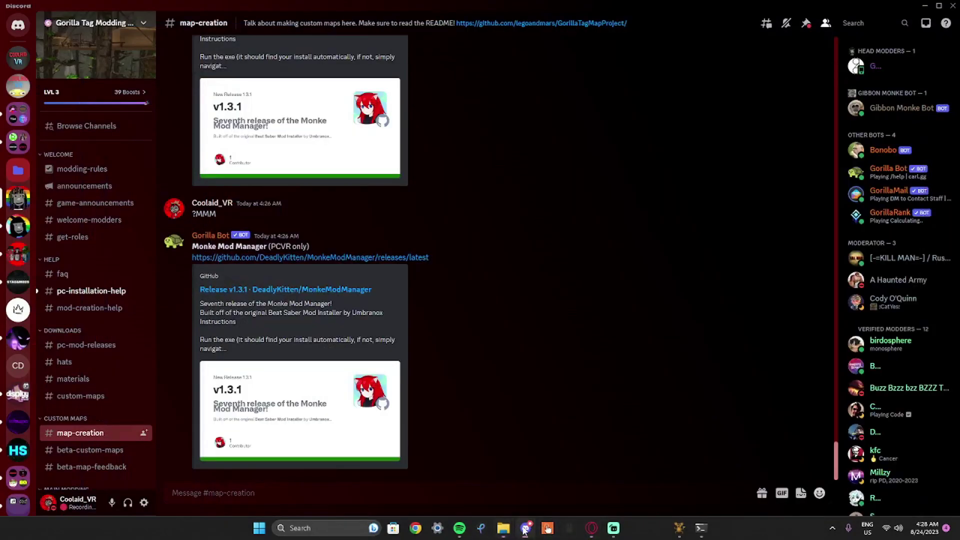
Open #pc-mod-releases and scroll through mod posts such as Gorilla Server Stats V1.0.5.
{"action": "left_click", "coordinate": [104, 351]}
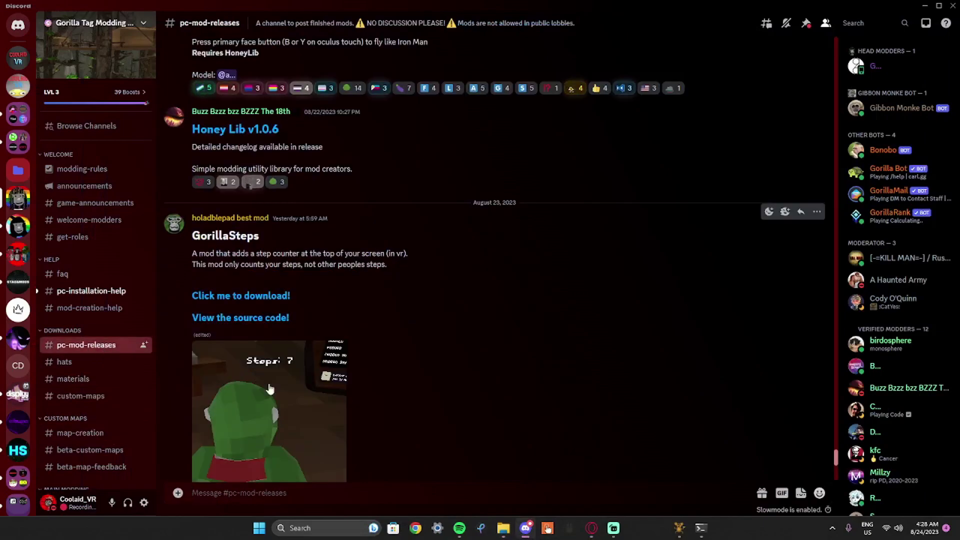
{"action": "scroll", "coordinate": [276, 399], "scroll_direction": "up", "scroll_amount": 10}
{"action": "scroll", "coordinate": [282, 400], "scroll_direction": "down", "scroll_amount": 10}
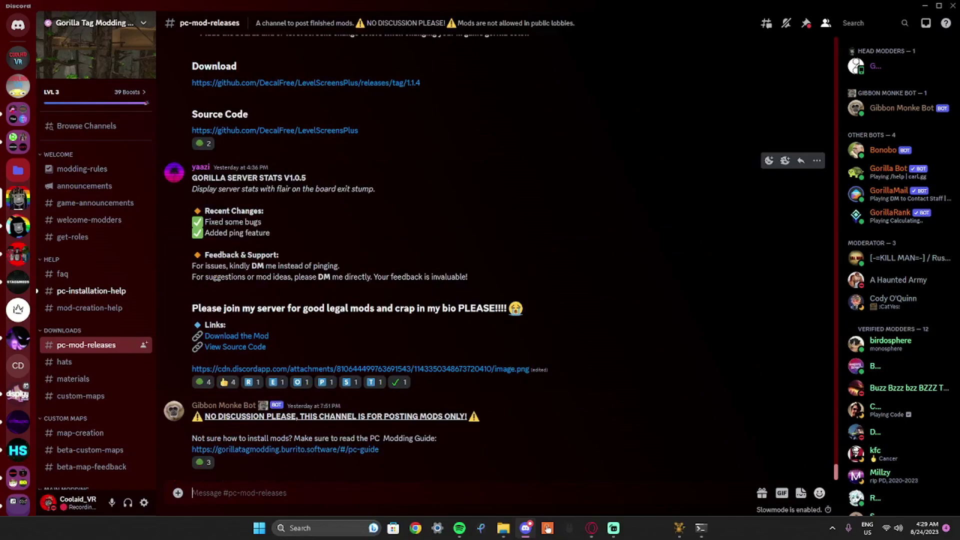
{"action": "scroll", "coordinate": [291, 345], "scroll_direction": "up", "scroll_amount": 10}
{"action": "scroll", "coordinate": [292, 344], "scroll_direction": "up", "scroll_amount": 5}
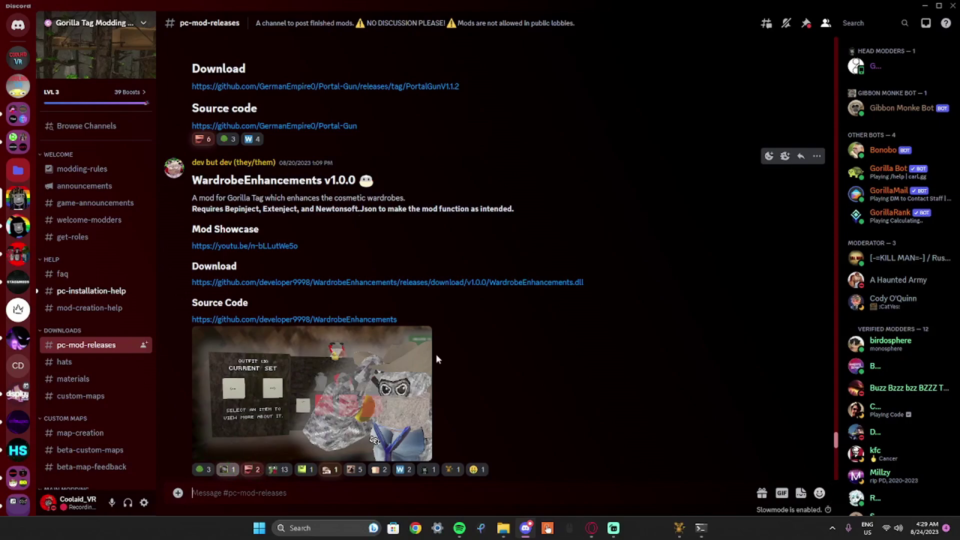
{"action": "scroll", "coordinate": [436, 354], "scroll_direction": "down", "scroll_amount": 15}
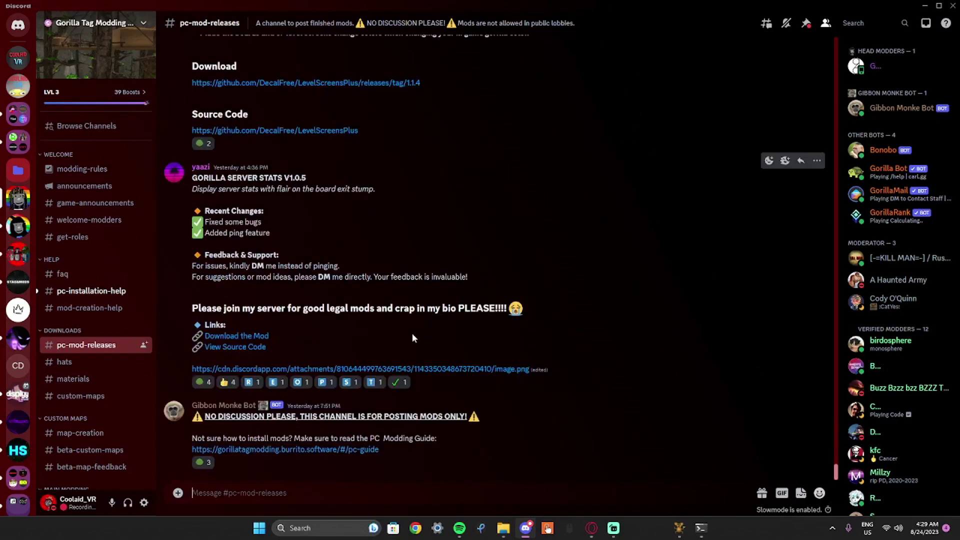
{"action": "mouse_move", "coordinate": [503, 528]}
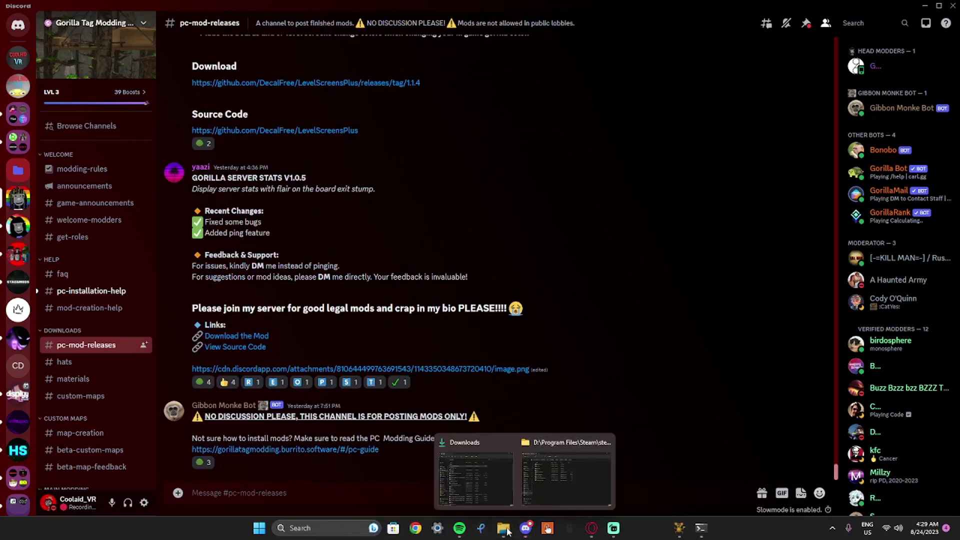
{"action": "left_click", "coordinate": [502, 459]}
{"action": "left_click_drag", "start_coordinate": [380, 253], "coordinate": [608, 270]}
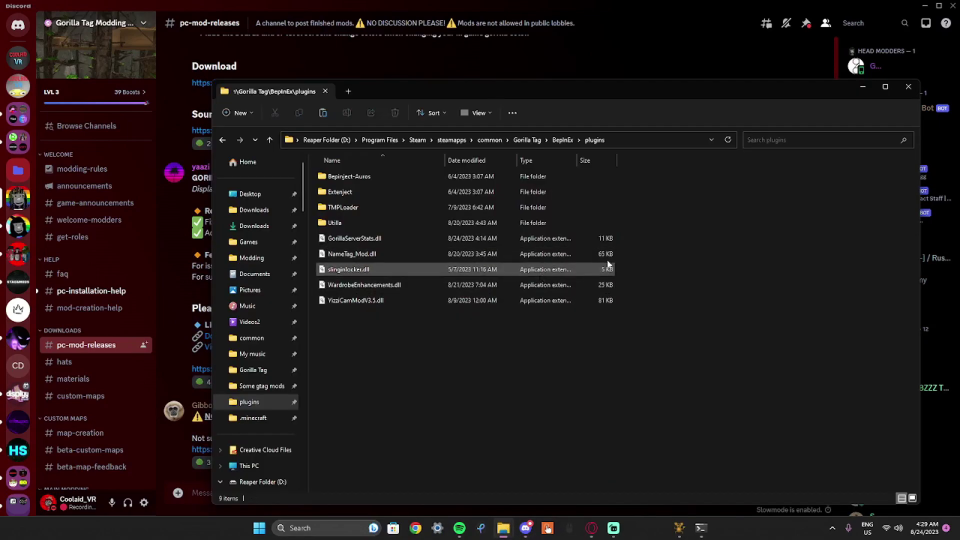
{"action": "left_click", "coordinate": [666, 291]}
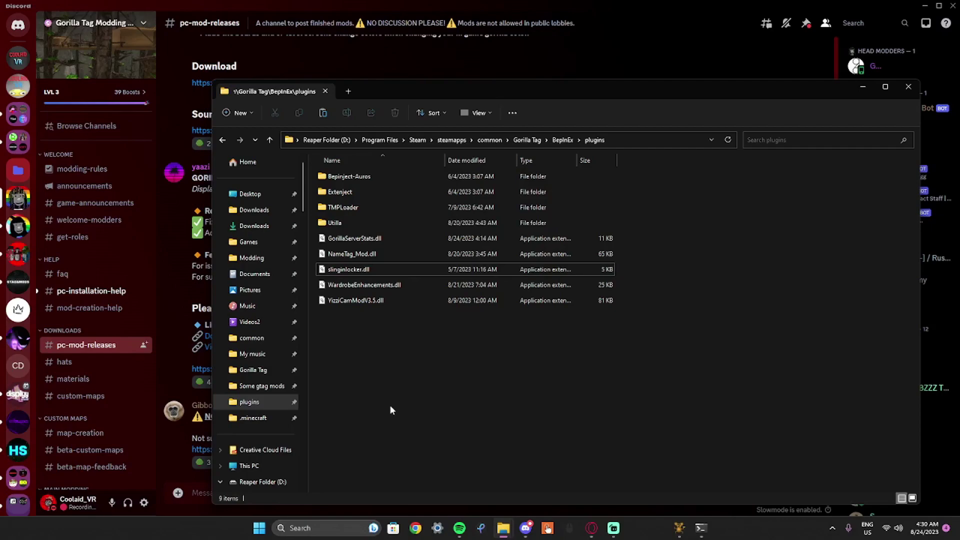
{"action": "left_click", "coordinate": [194, 506]}
{"action": "left_click", "coordinate": [18, 59]}
Visit mod-tutorial, required-for-mods, modding-help, mod-cosmetic-fixer, mod-maps and mod-menus under GORILLA TAG MODS.
{"action": "scroll", "coordinate": [108, 338], "scroll_direction": "down", "scroll_amount": 15}
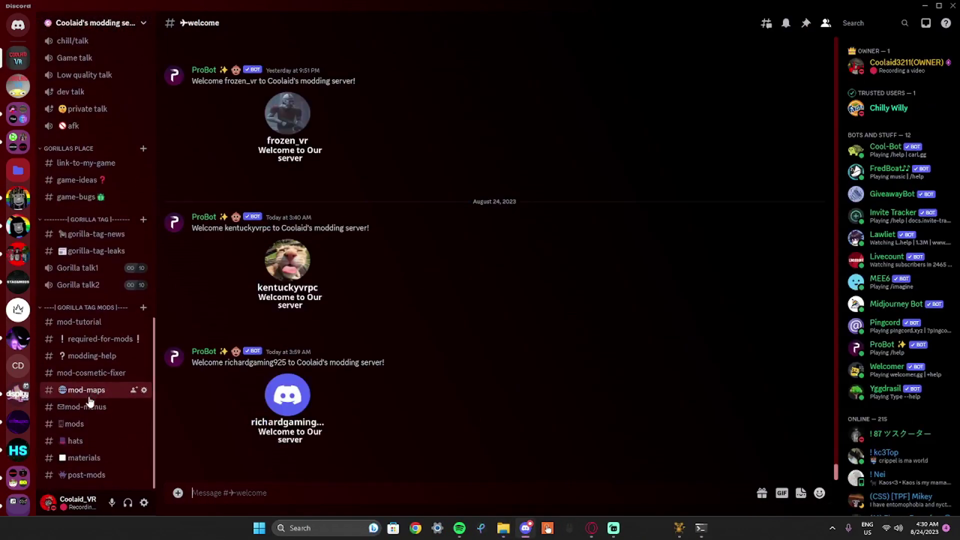
{"action": "left_click", "coordinate": [85, 323]}
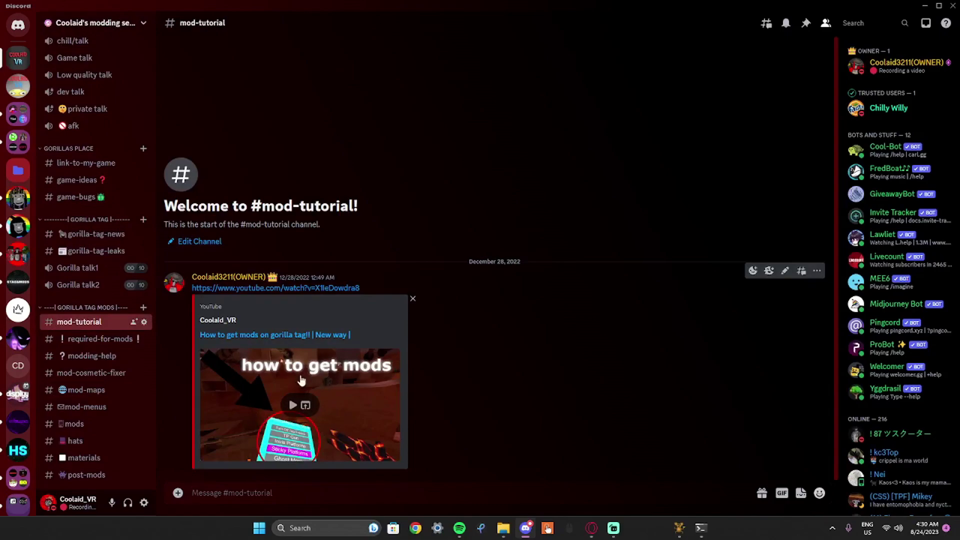
{"action": "left_click", "coordinate": [96, 341]}
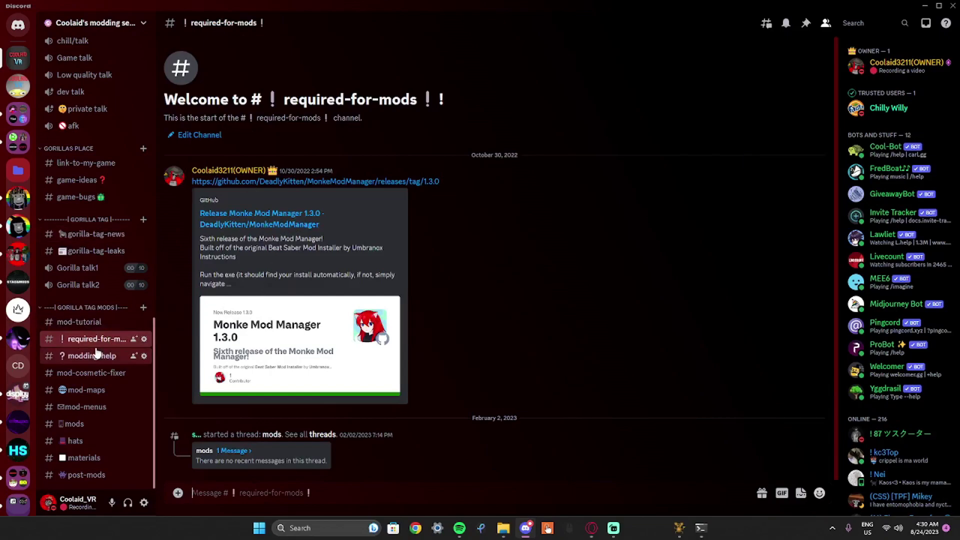
{"action": "left_click", "coordinate": [94, 356]}
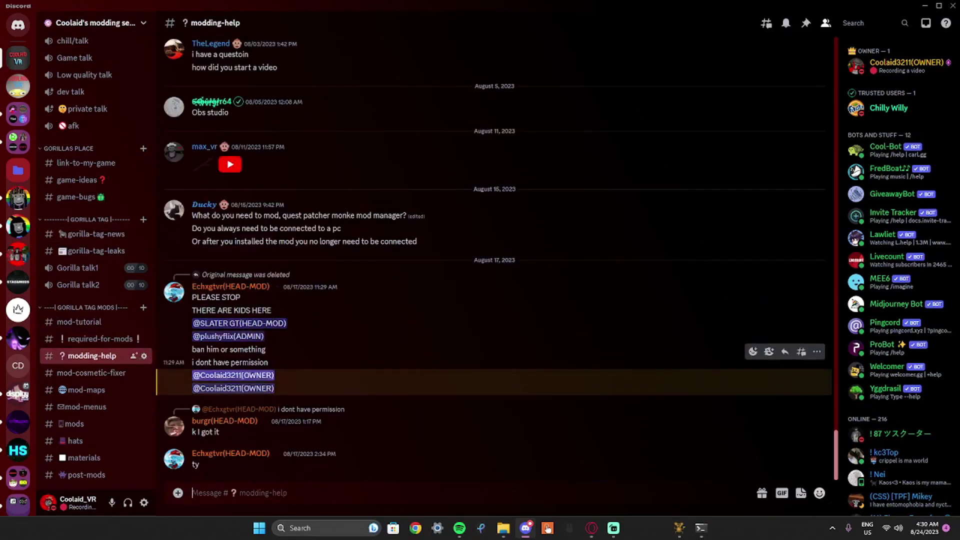
{"action": "left_click", "coordinate": [87, 375]}
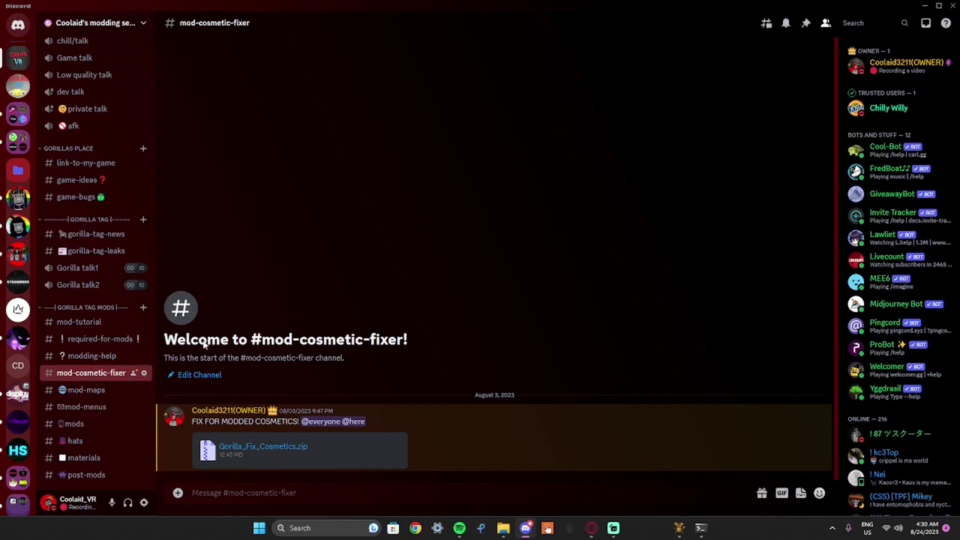
{"action": "left_click", "coordinate": [95, 391]}
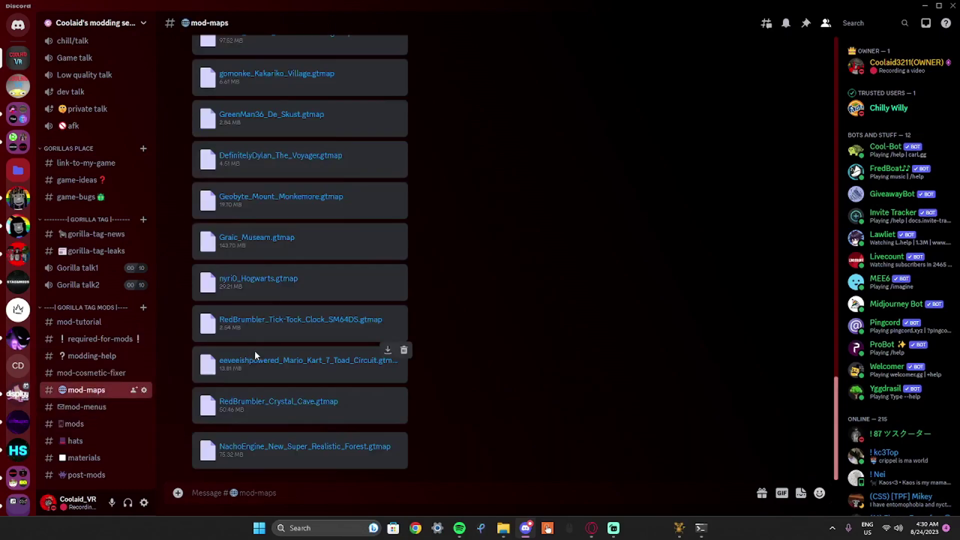
{"action": "scroll", "coordinate": [298, 402], "scroll_direction": "up", "scroll_amount": 15}
{"action": "scroll", "coordinate": [302, 400], "scroll_direction": "down", "scroll_amount": 15}
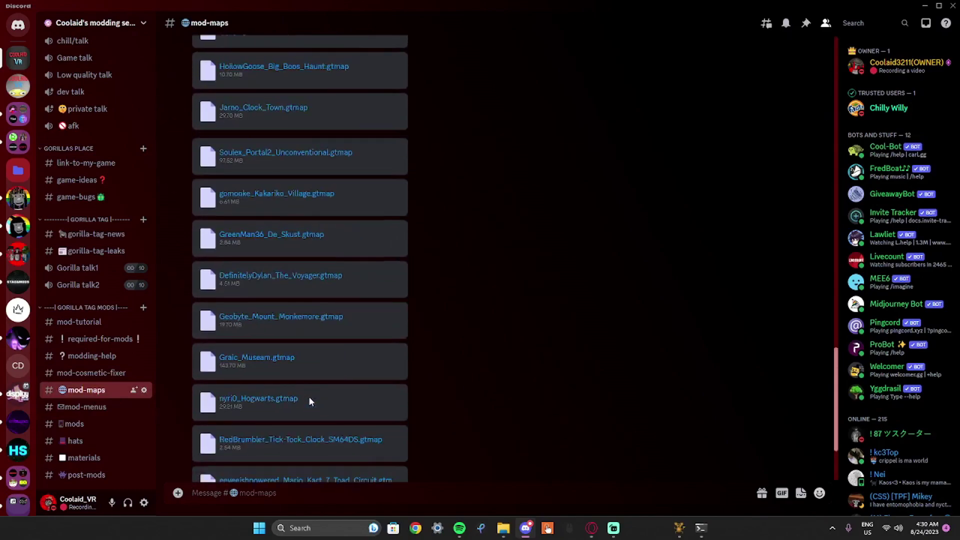
{"action": "left_click", "coordinate": [78, 409]}
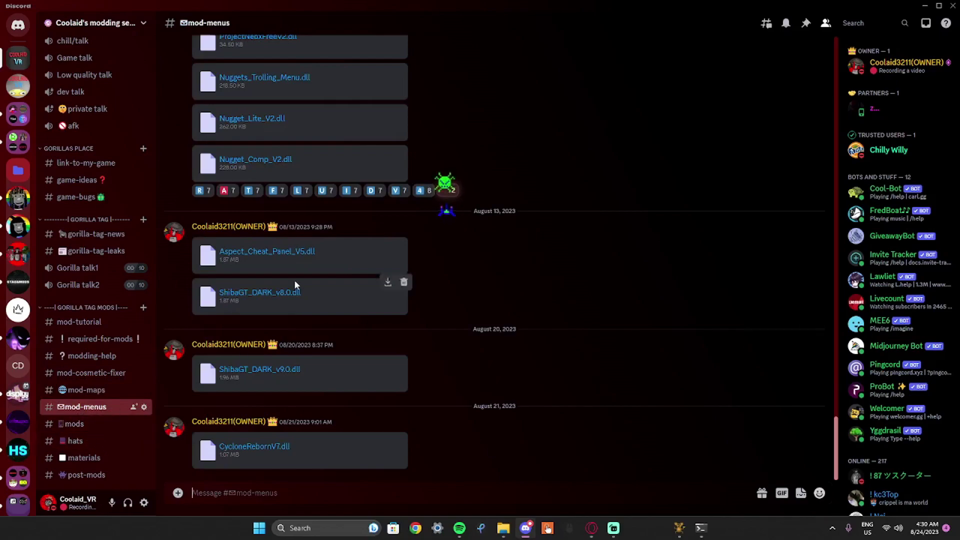
Browse the mods, mod-menus, hats and materials channels, finishing on post-mods.
{"action": "left_click", "coordinate": [83, 426]}
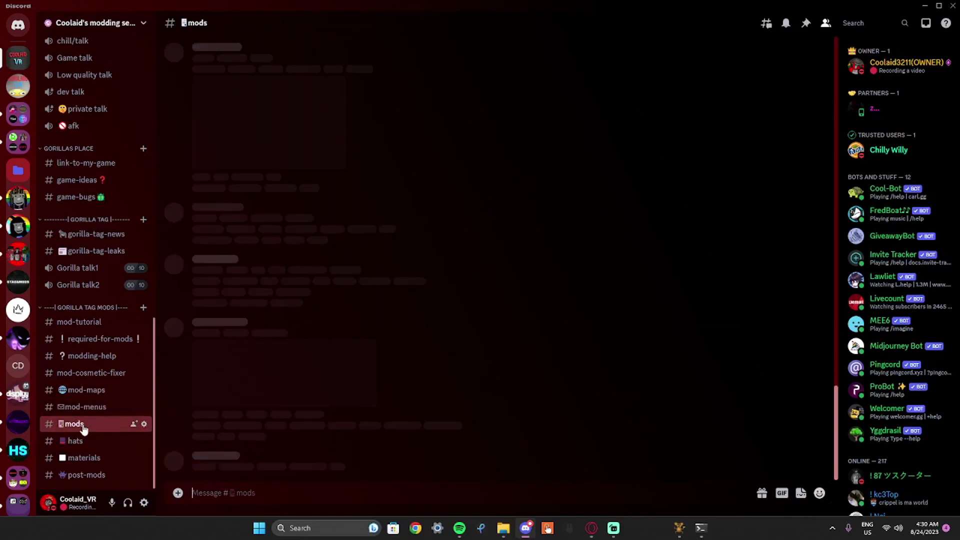
{"action": "left_click", "coordinate": [85, 407]}
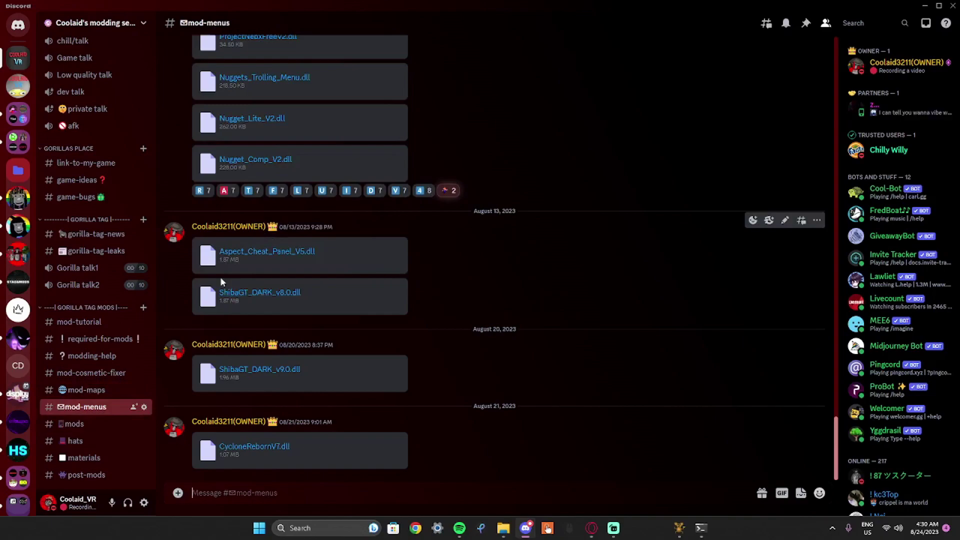
{"action": "left_click", "coordinate": [89, 425]}
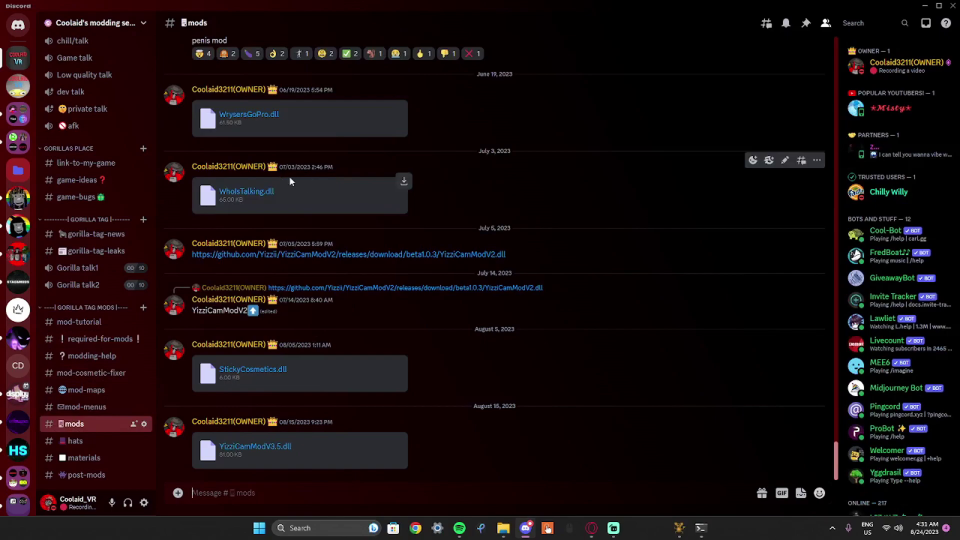
{"action": "left_click", "coordinate": [94, 442]}
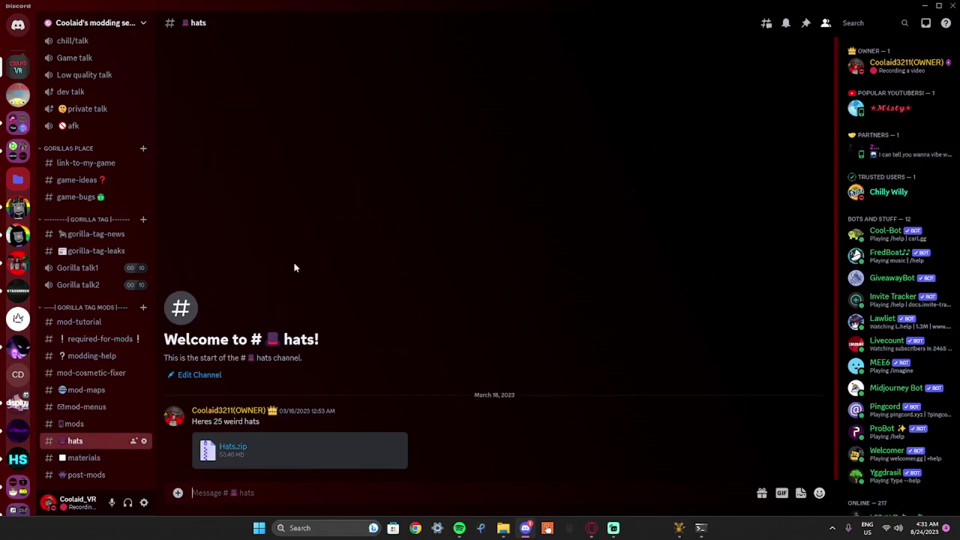
{"action": "left_click", "coordinate": [105, 458]}
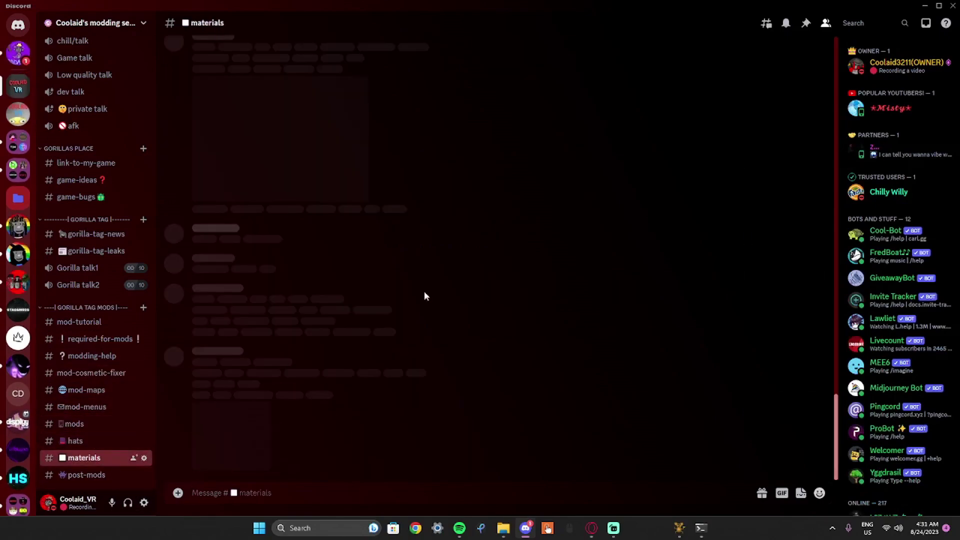
{"action": "left_click", "coordinate": [86, 475]}
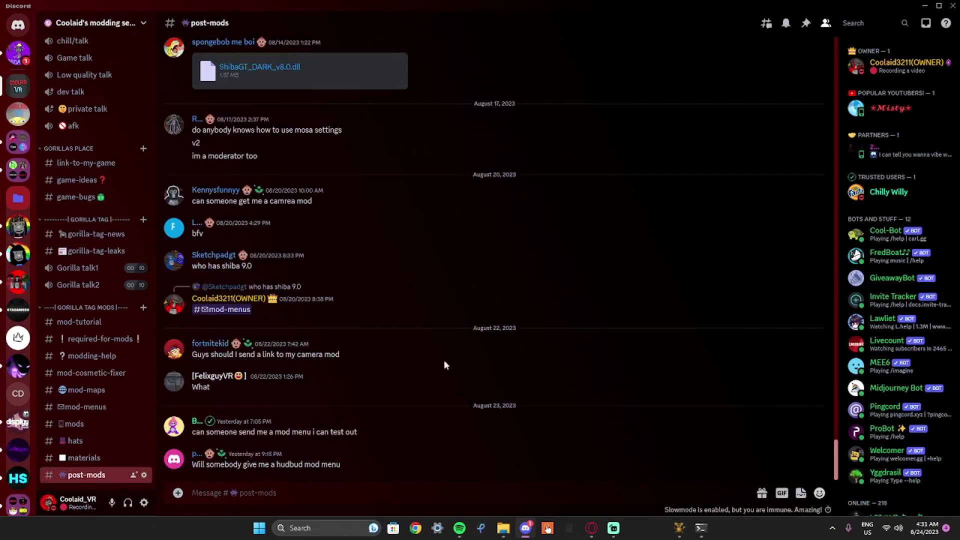